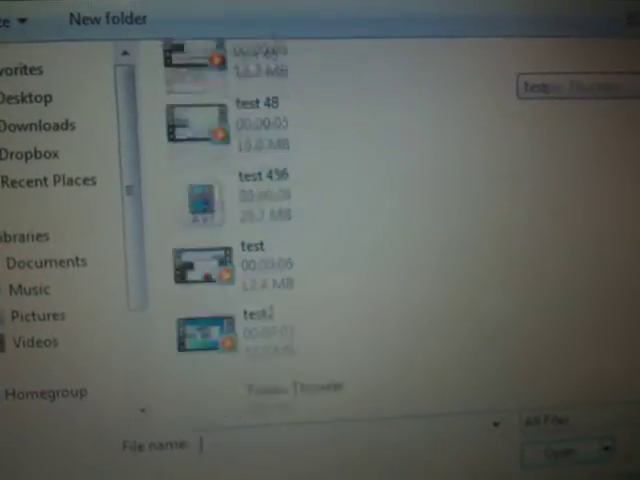
scroll(320, 230, down, 3)
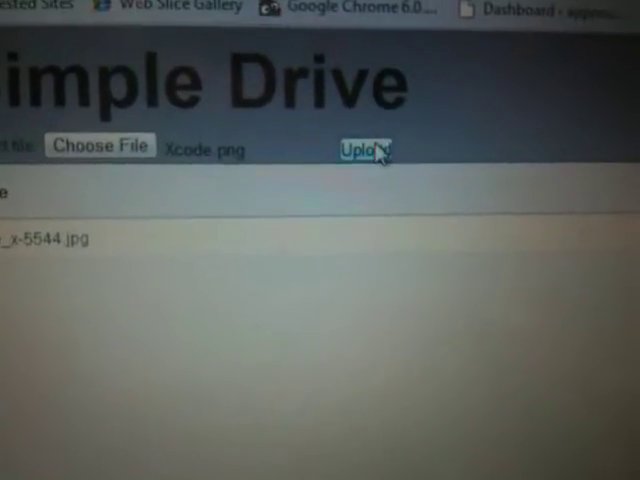
Step: Upload Xcode.png from the web page to the phone's file list
click(370, 150)
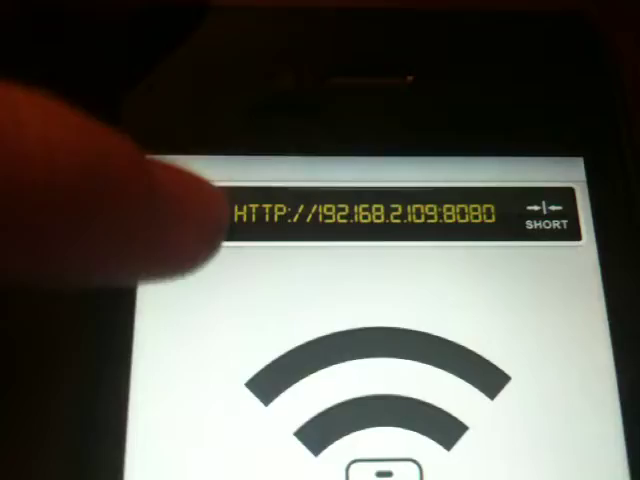
Step: View the Settings options (Clear All, Menu), then return to the Info menu
click(210, 203)
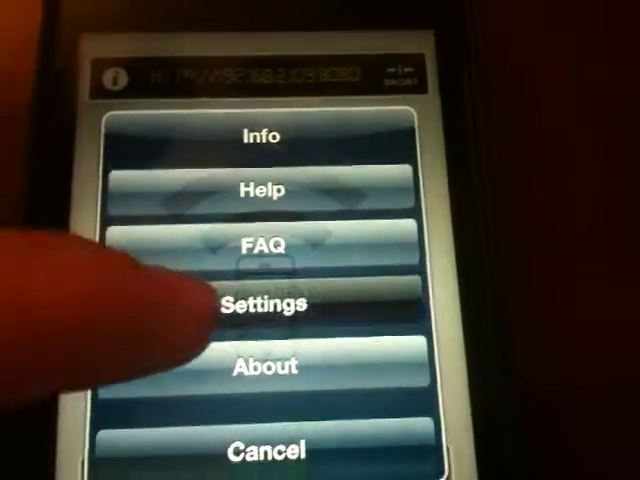
click(214, 305)
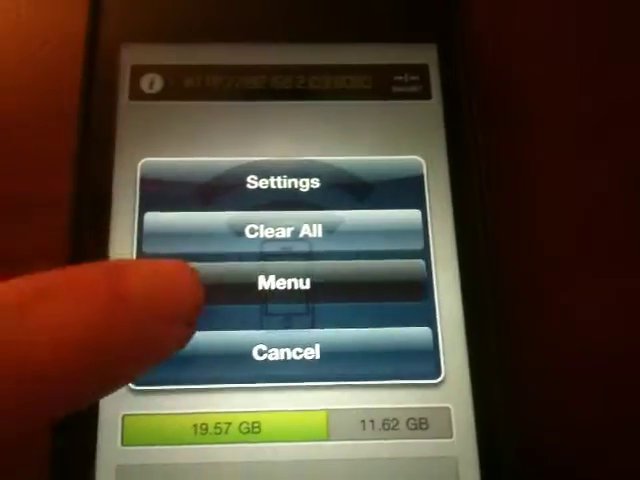
click(200, 283)
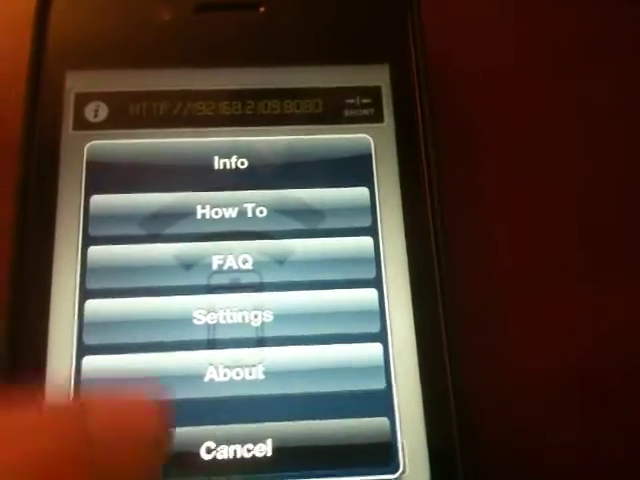
Step: Cancel the Info menu to return to the sharing screen
click(200, 428)
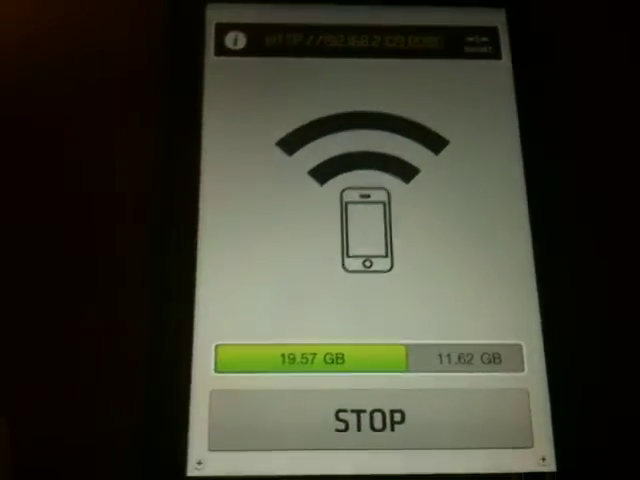